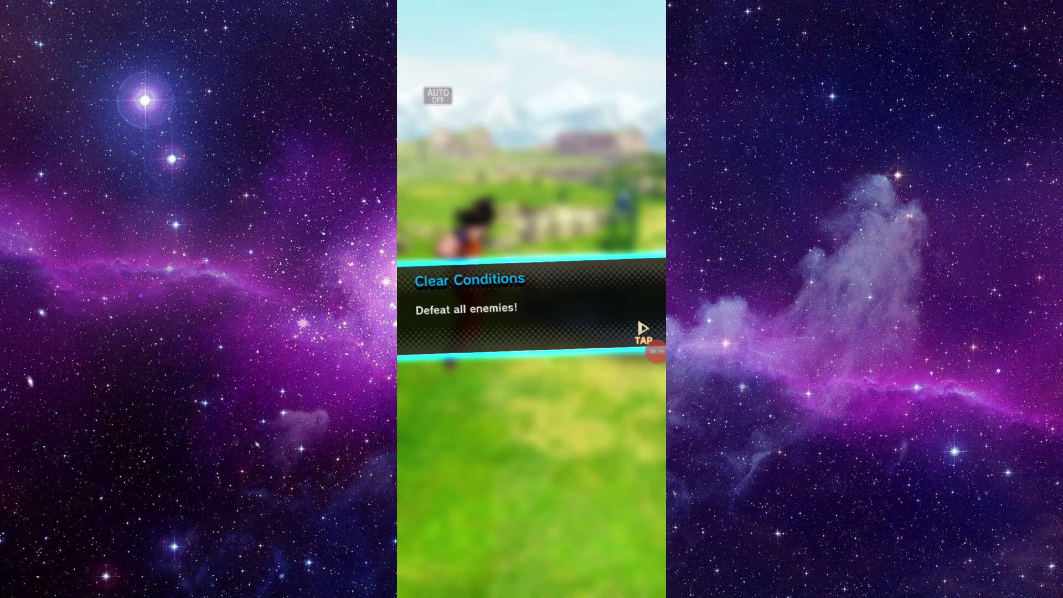
Open DB Legends App info from Recents and view its Storage (261 MB app, 637 MB data, 492 kB cache).
key(super)
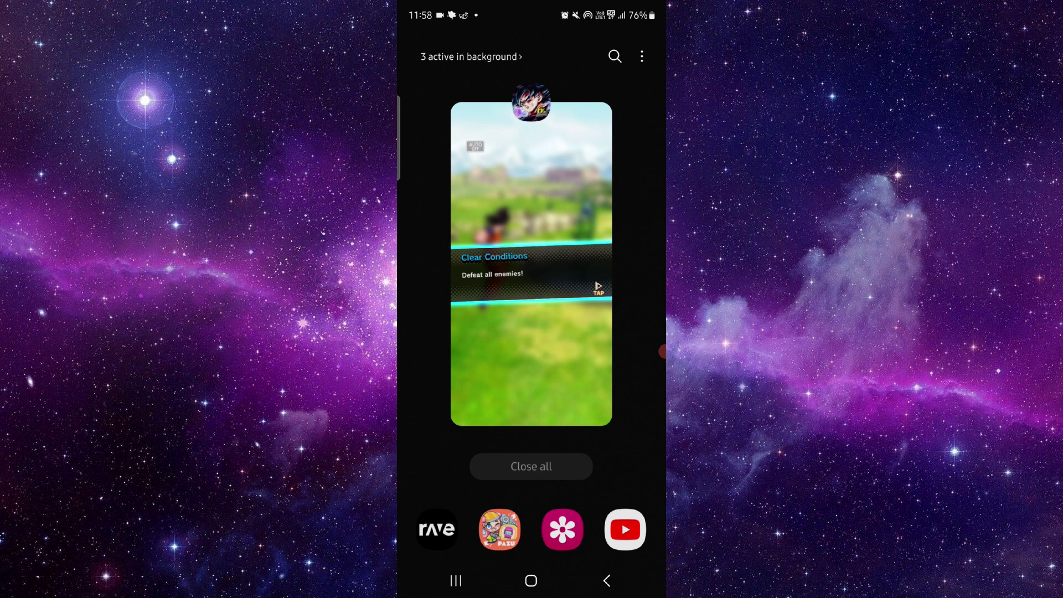
click(532, 103)
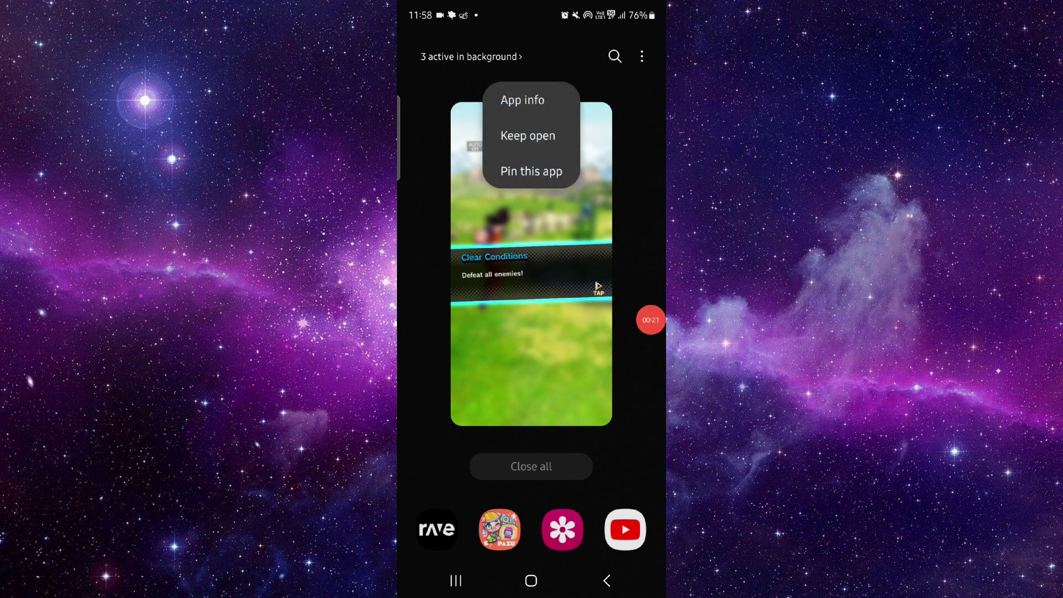
click(522, 99)
scroll(531, 333, down, 5)
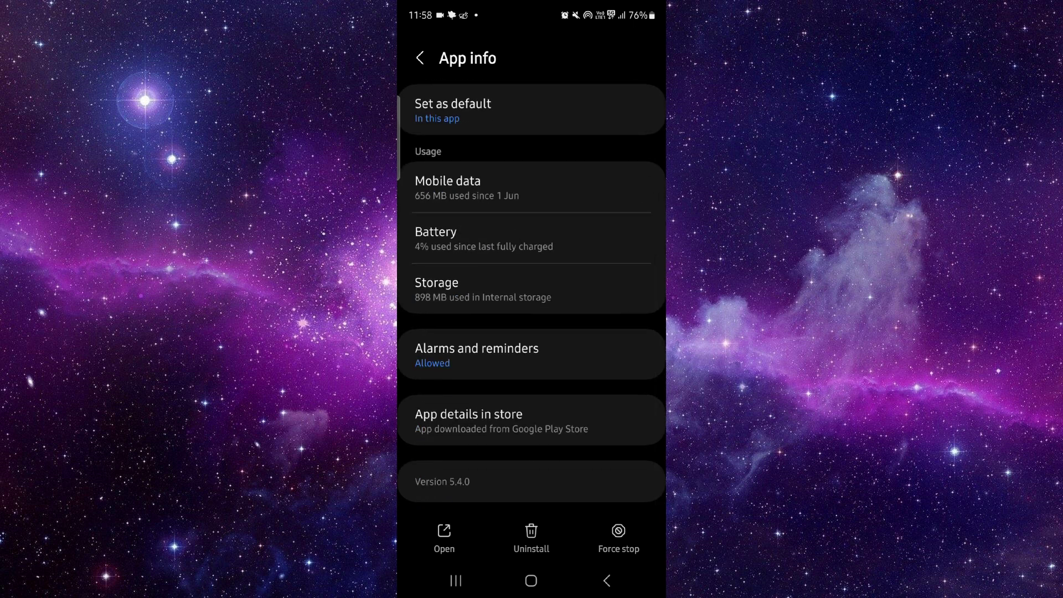
click(532, 287)
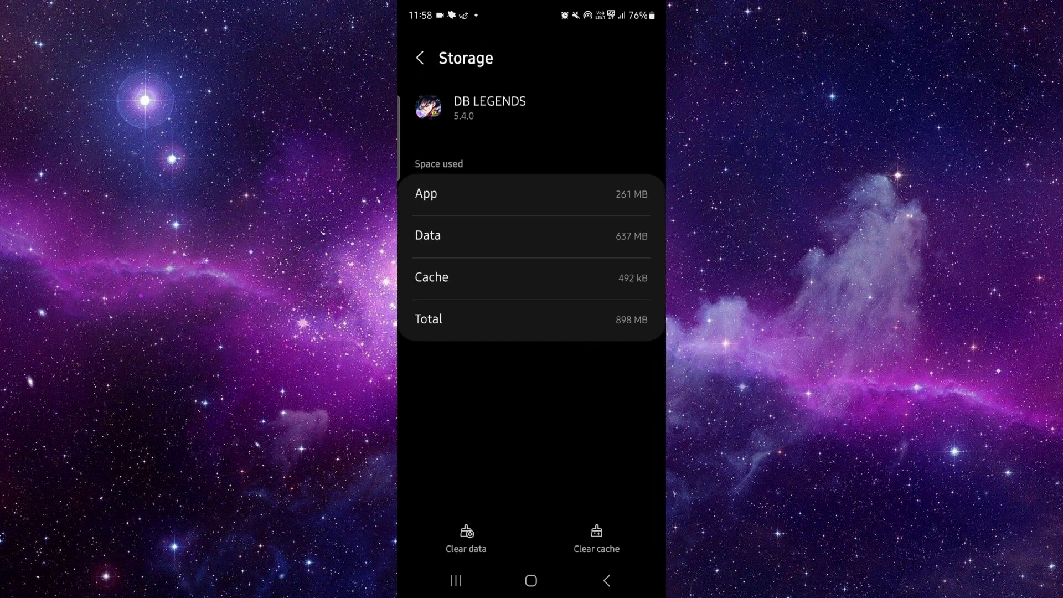
Reopen DB Legends from Recents to its battle with the 'defeat all enemies' Clear Conditions banner.
click(456, 581)
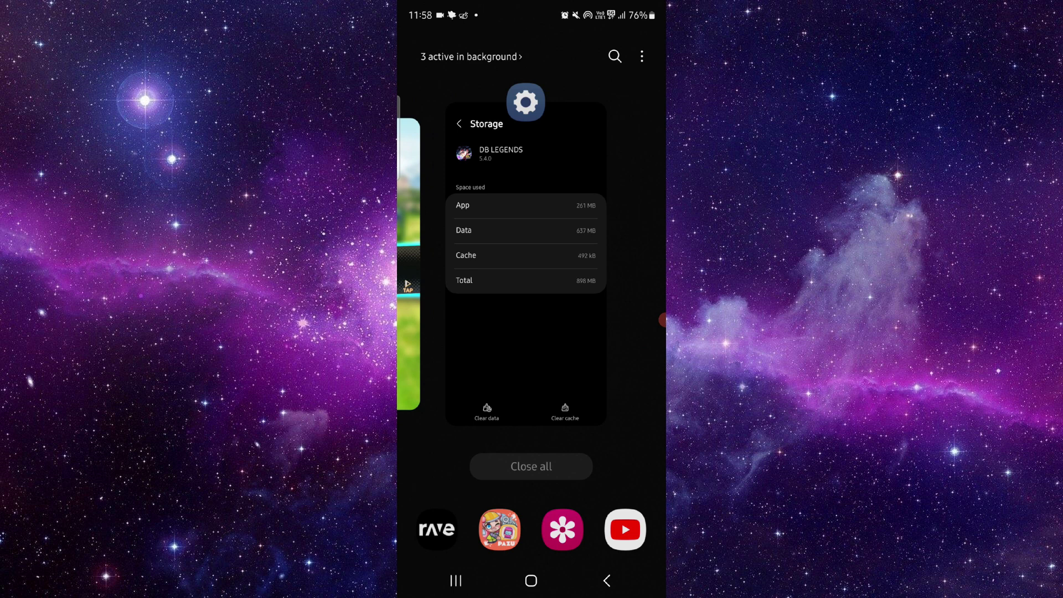
drag(415, 266, 599, 266)
click(532, 267)
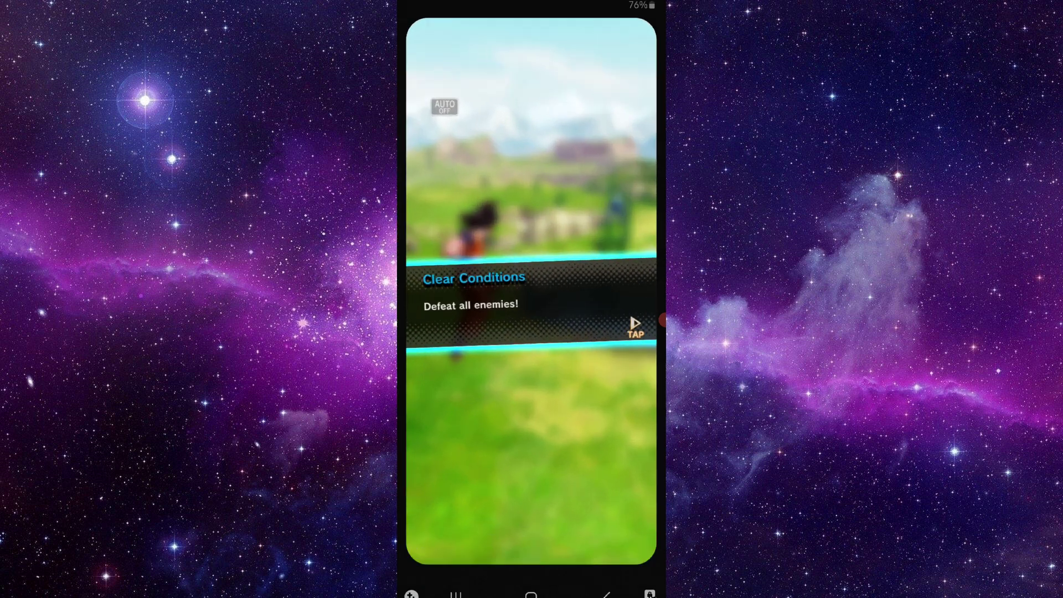